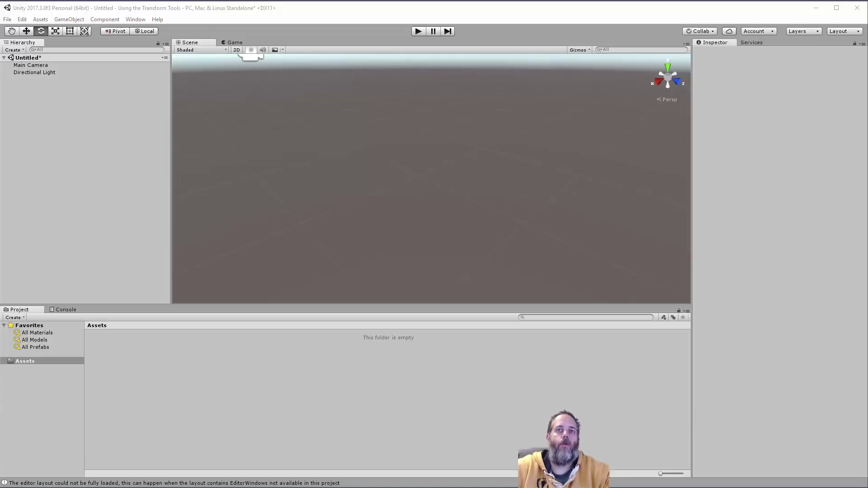
- Add a 3D Cube to the scene from the GameObject menu
{"action": "left_click", "coordinate": [69, 19]}
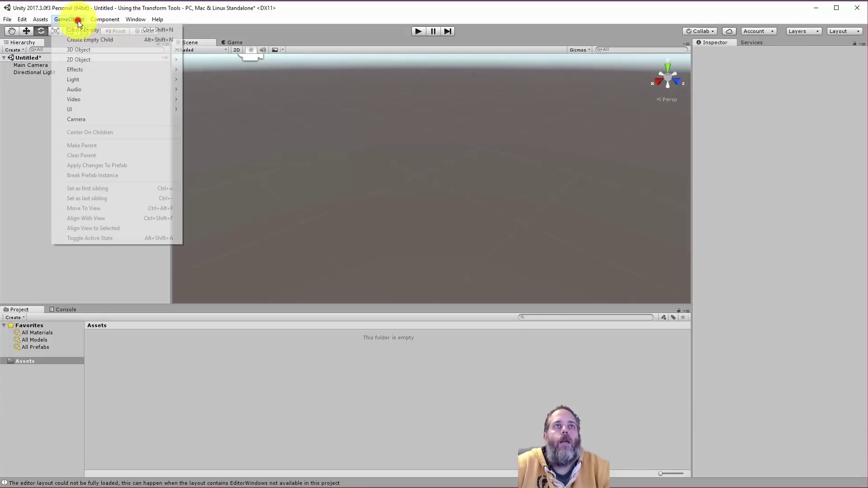
{"action": "mouse_move", "coordinate": [79, 53]}
{"action": "left_click", "coordinate": [210, 49]}
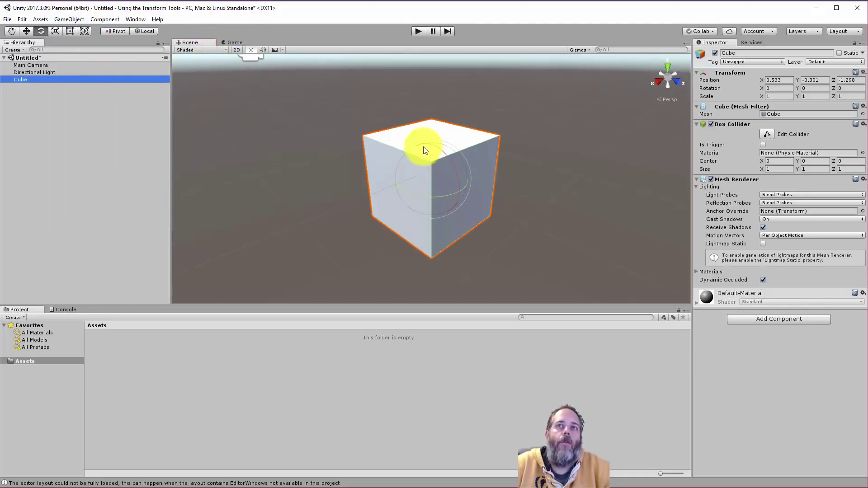
- Show the cube's Move, Rotate, Scale and Rect handles in turn from the toolbar
{"action": "left_click", "coordinate": [26, 30]}
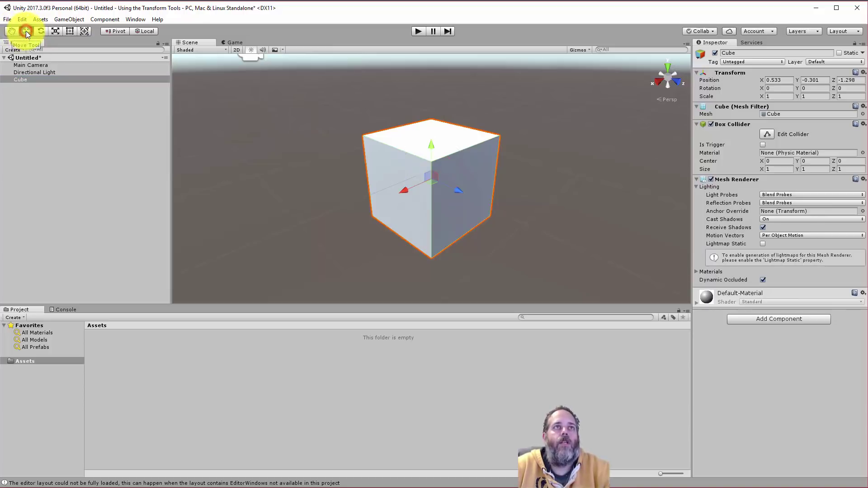
{"action": "left_click", "coordinate": [40, 32]}
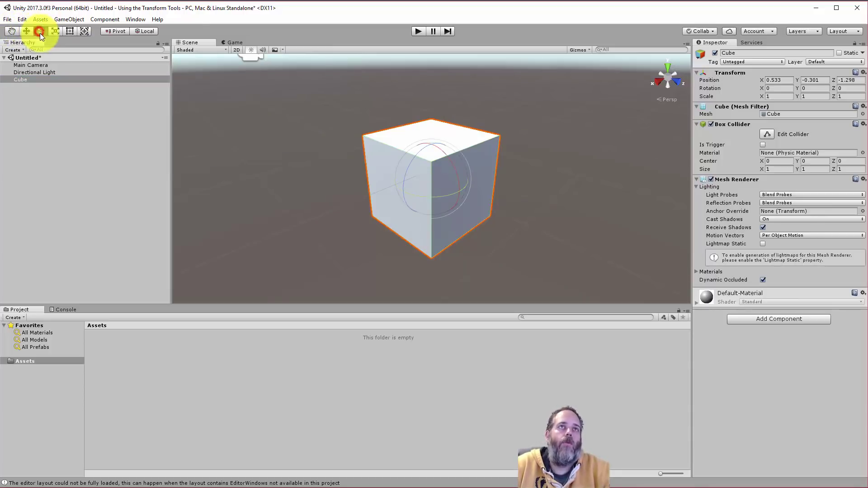
{"action": "left_click", "coordinate": [55, 31]}
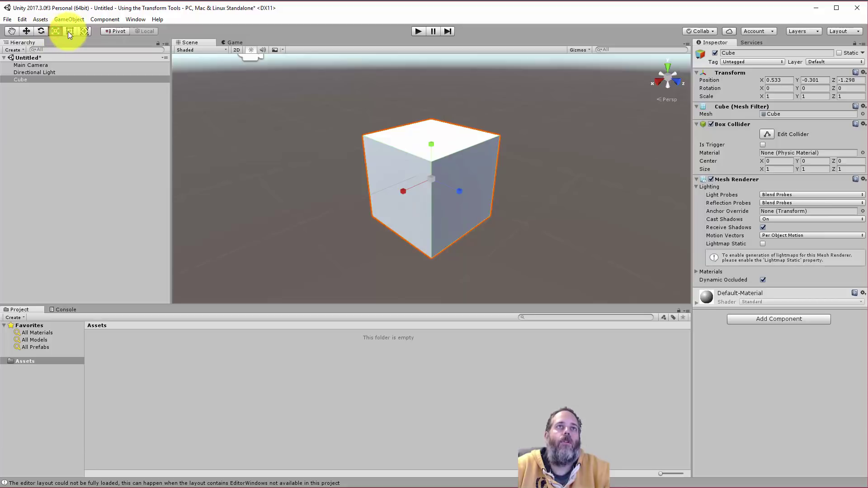
{"action": "left_click", "coordinate": [69, 32]}
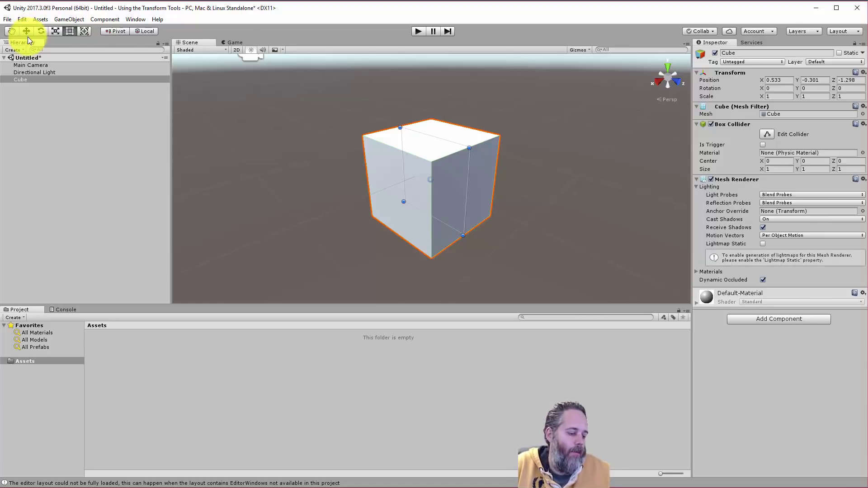
- Cycle through the Q, W, E, R, T tool shortcuts, finishing on the Move tool (W)
{"action": "key", "text": "q"}
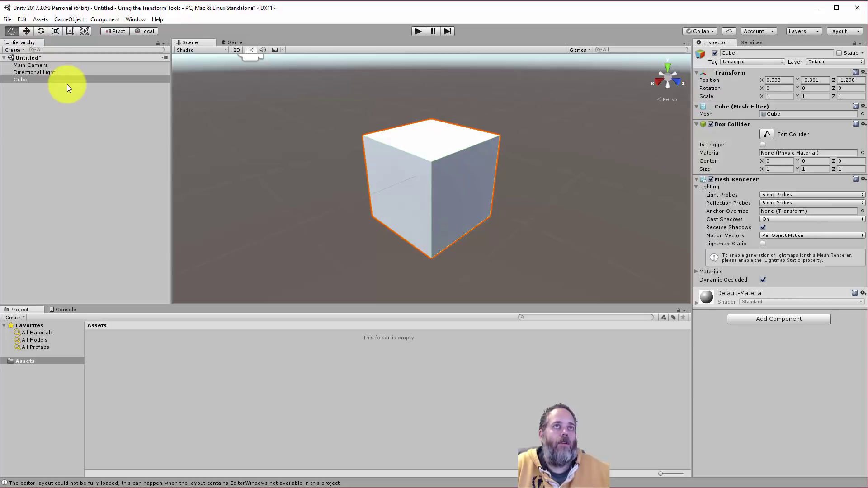
{"action": "key", "text": "w"}
{"action": "key", "text": "e"}
{"action": "key", "text": "r"}
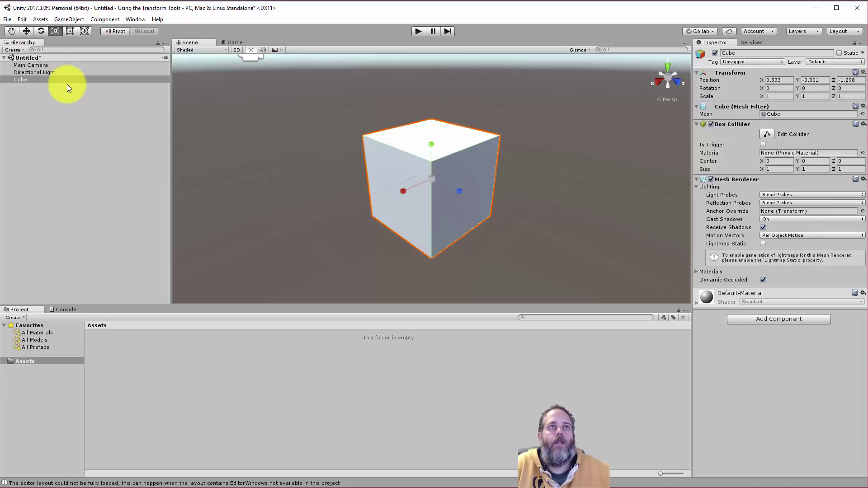
{"action": "key", "text": "t"}
{"action": "key", "text": "w"}
{"action": "key", "text": "r"}
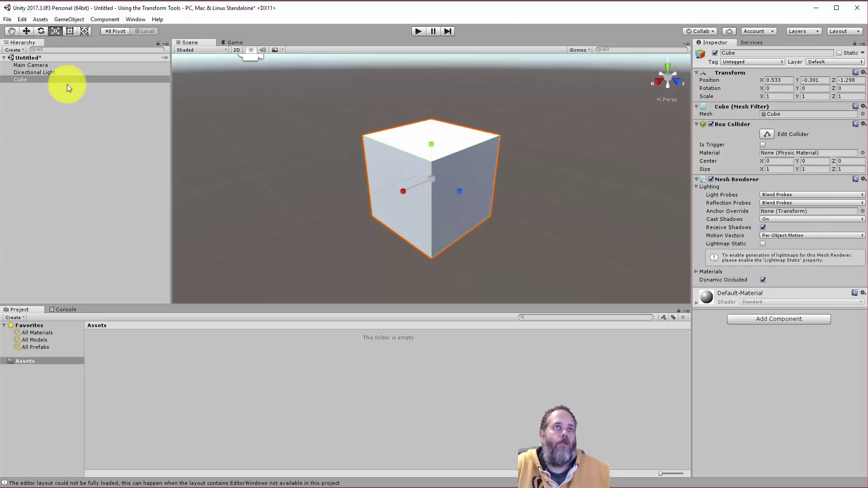
{"action": "key", "text": "w"}
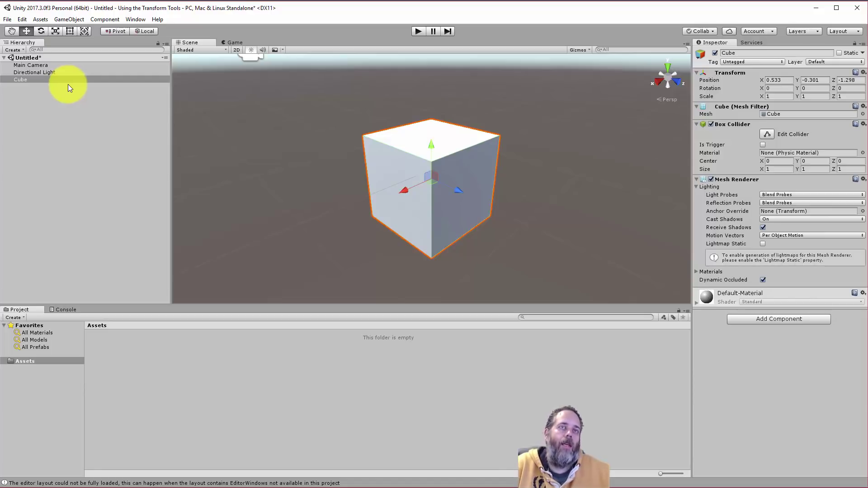
{"action": "key", "text": "e"}
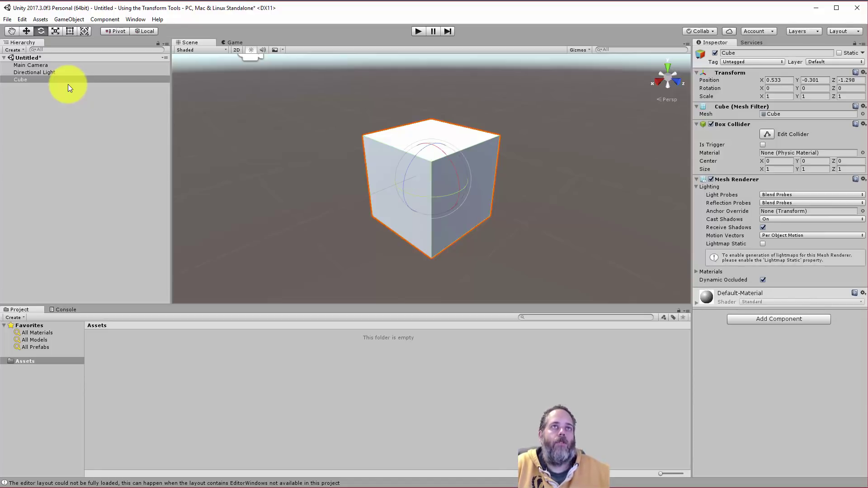
{"action": "key", "text": "w"}
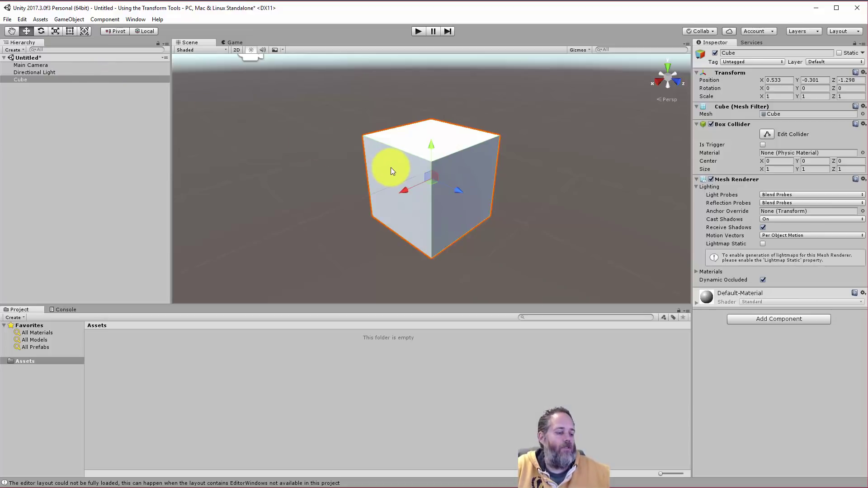
{"action": "key", "text": "r"}
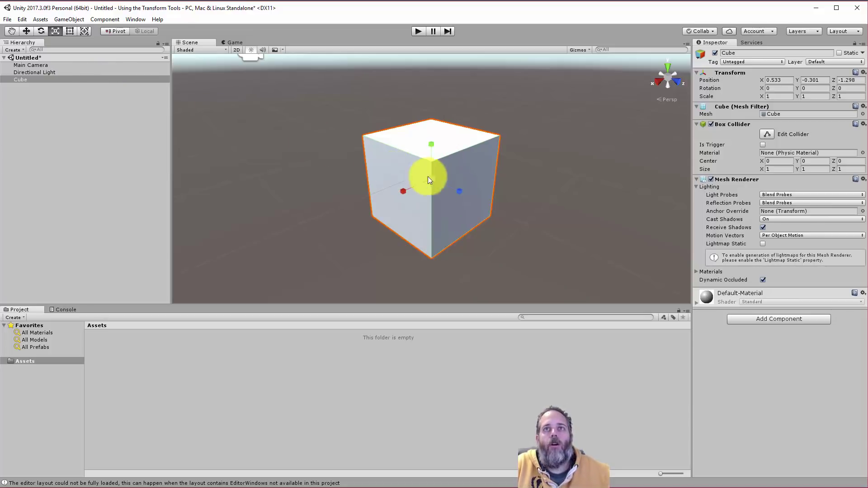
{"action": "key", "text": "w"}
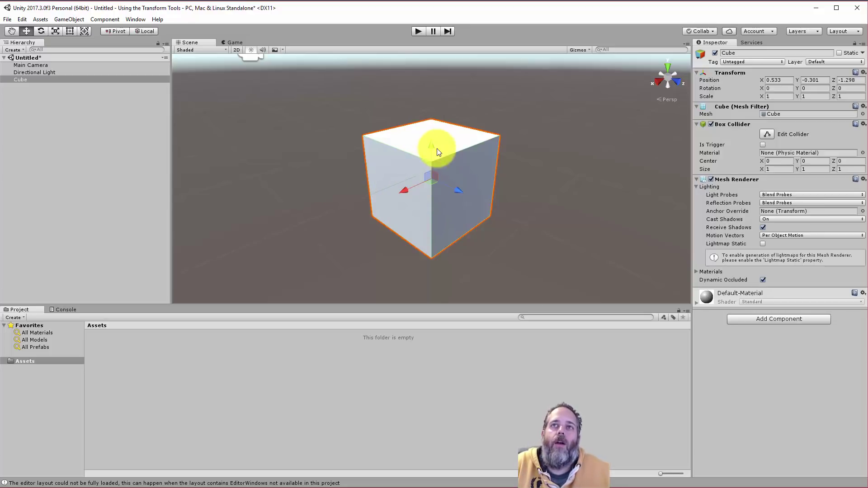
- Drag the cube's axis arrows and centre handle until it sits at 0.739, -0.211, -1.402
{"action": "left_click_drag", "start_coordinate": [458, 190], "coordinate": [441, 172]}
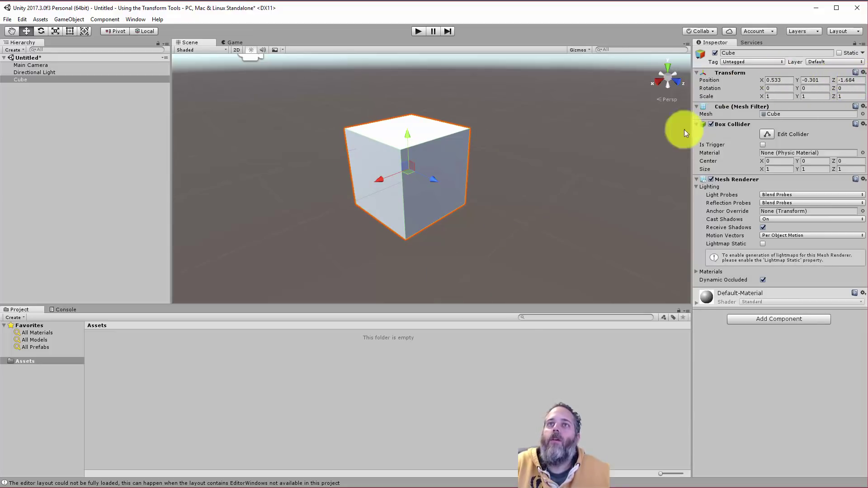
{"action": "left_click_drag", "start_coordinate": [435, 186], "coordinate": [409, 149]}
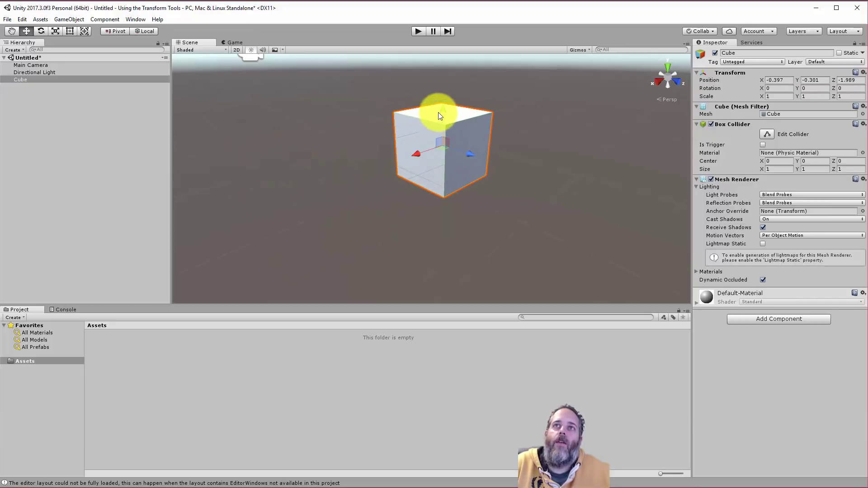
{"action": "mouse_move", "coordinate": [441, 109]}
{"action": "left_mouse_down"}
{"action": "mouse_move", "coordinate": [450, 225]}
{"action": "mouse_move", "coordinate": [435, 120]}
{"action": "mouse_move", "coordinate": [443, 108]}
{"action": "left_mouse_up"}
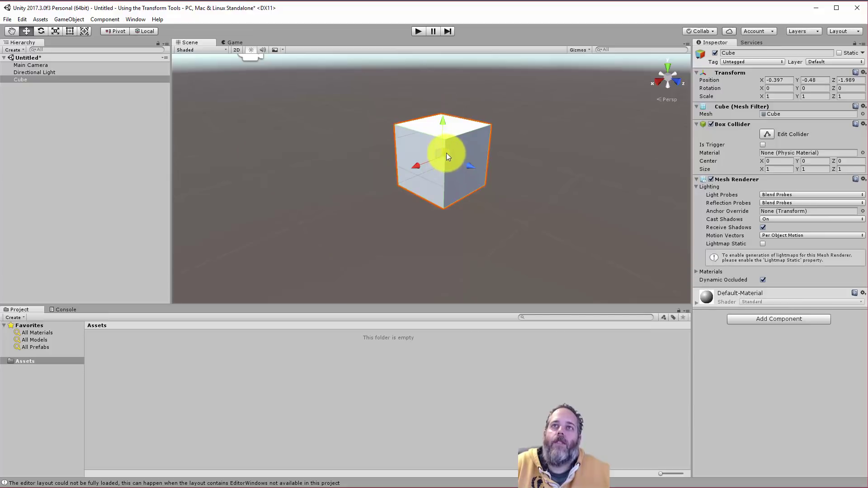
{"action": "left_click_drag", "start_coordinate": [447, 154], "coordinate": [415, 173]}
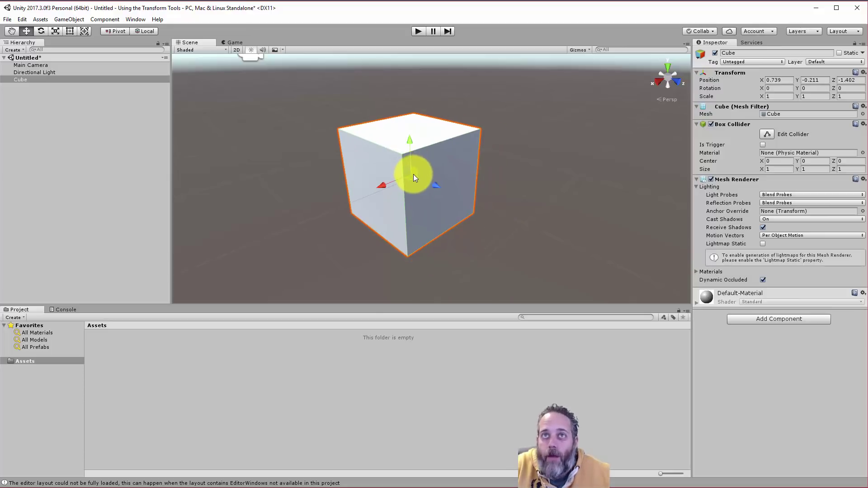
- Freely rotate the cube to roughly 47.632, -324.295, 605.831 with the Rotate tool
{"action": "key", "text": "e"}
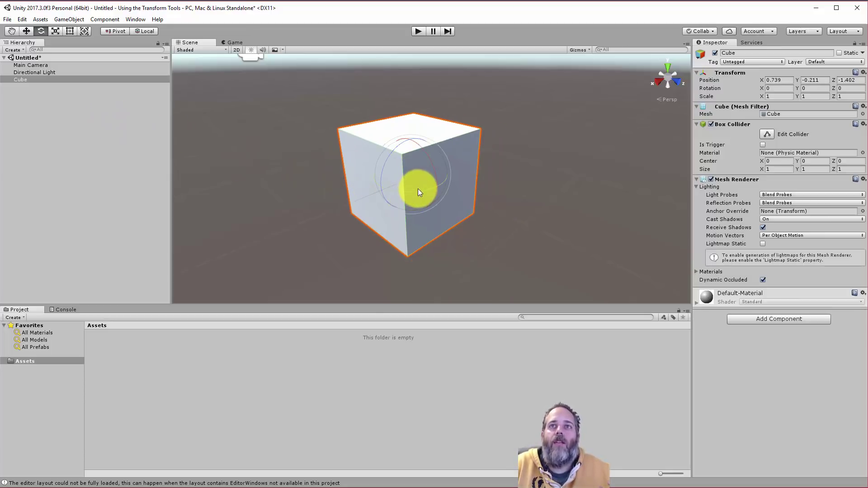
{"action": "left_click_drag", "start_coordinate": [418, 191], "coordinate": [554, 209]}
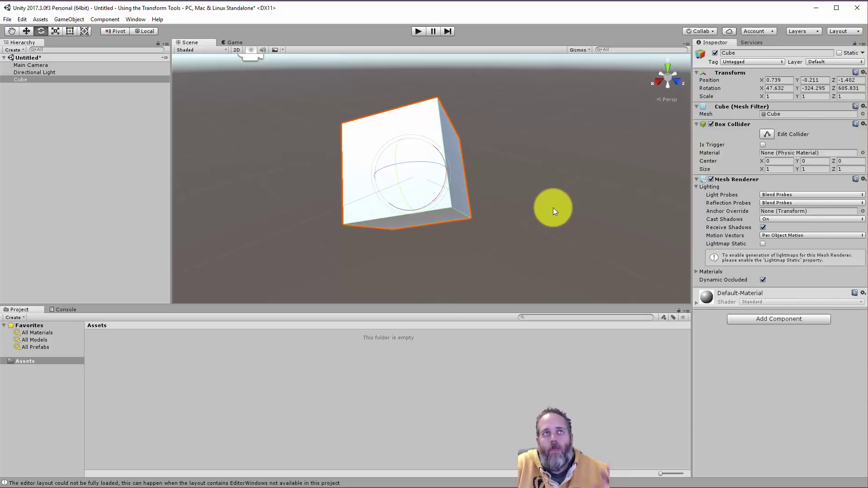
- Stretch the tilted cube along Z to a scale of about 0.99, 1, 1.409
{"action": "left_click", "coordinate": [53, 30]}
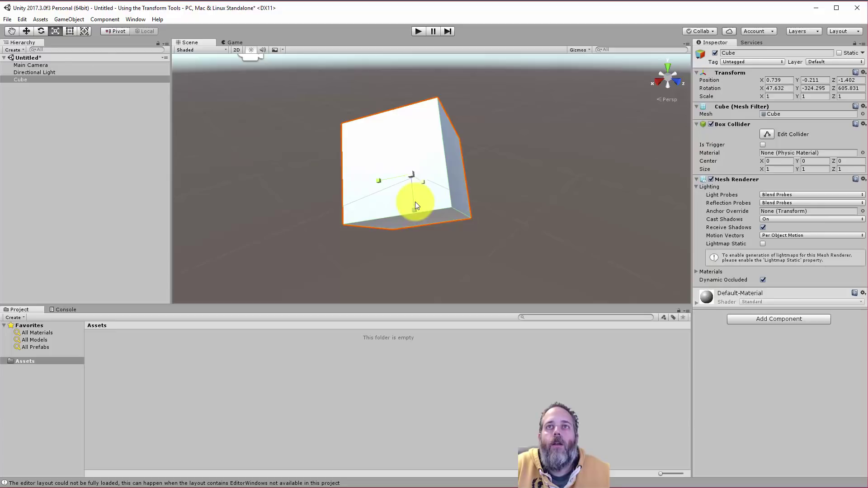
{"action": "left_click_drag", "start_coordinate": [415, 210], "coordinate": [425, 183]}
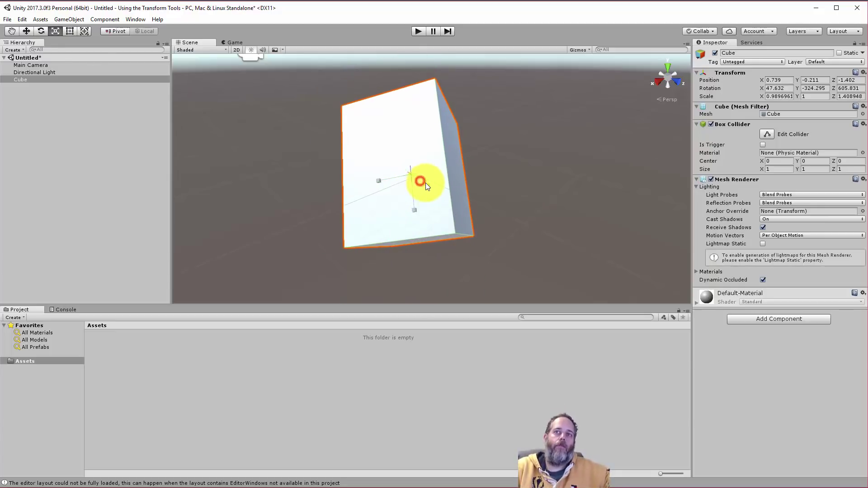
{"action": "left_click_drag", "start_coordinate": [447, 222], "coordinate": [352, 215], "text": "alt"}
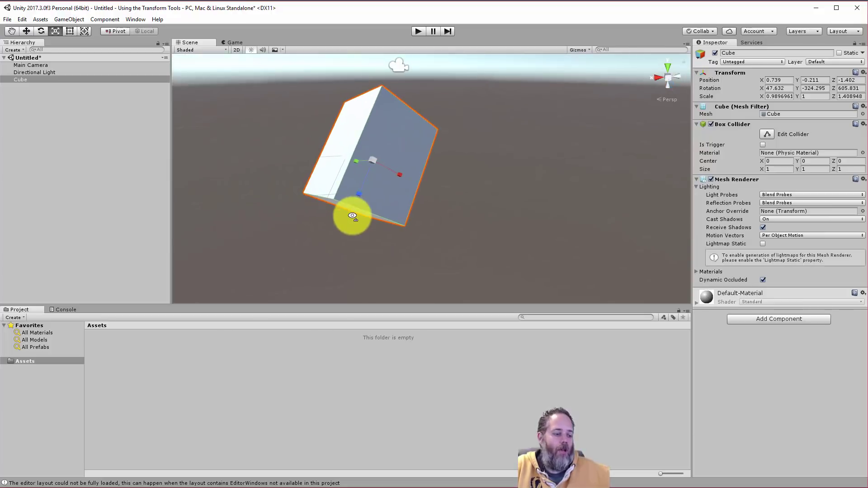
{"action": "key", "text": "w"}
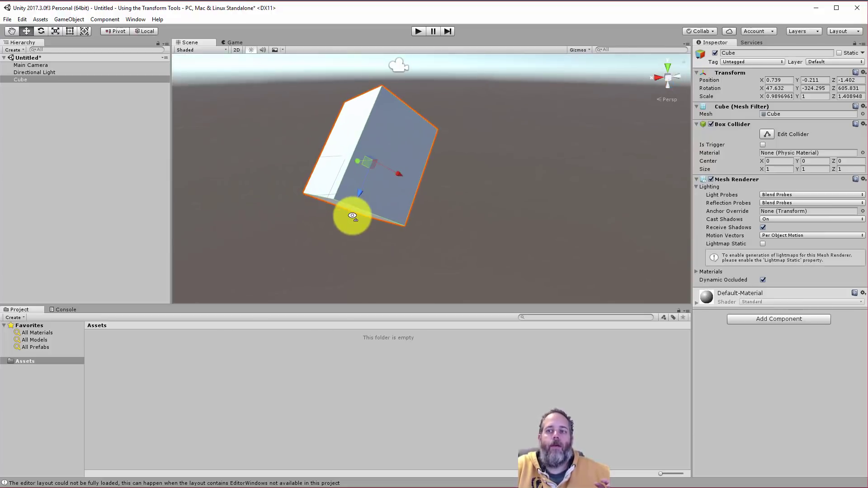
- Reset the Cube's Transform component to position 0, 0, 0, rotation 0, scale 1
{"action": "left_click", "coordinate": [86, 31]}
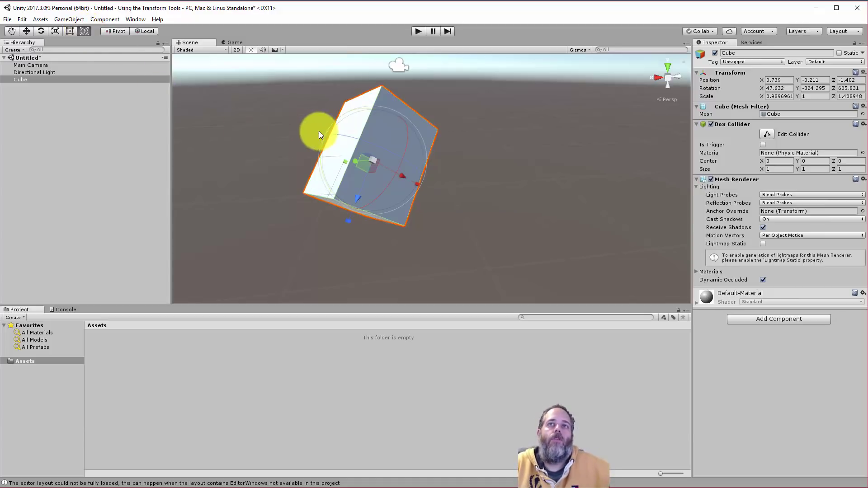
{"action": "left_click_drag", "start_coordinate": [314, 132], "coordinate": [421, 171], "text": "alt"}
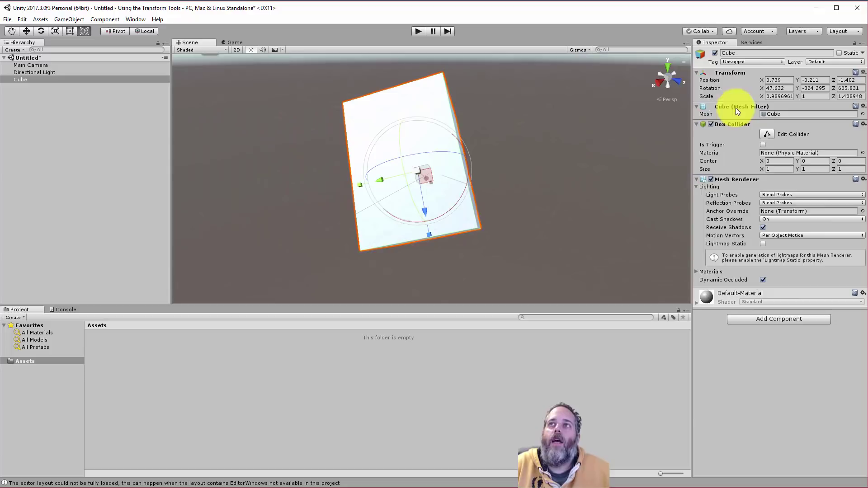
{"action": "right_click", "coordinate": [723, 72]}
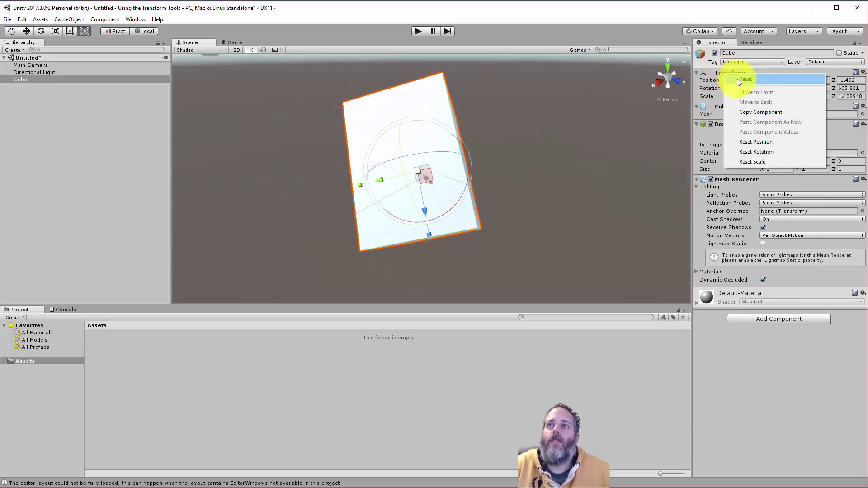
{"action": "left_click", "coordinate": [738, 79]}
{"action": "left_click_drag", "start_coordinate": [552, 151], "coordinate": [442, 213], "text": "alt"}
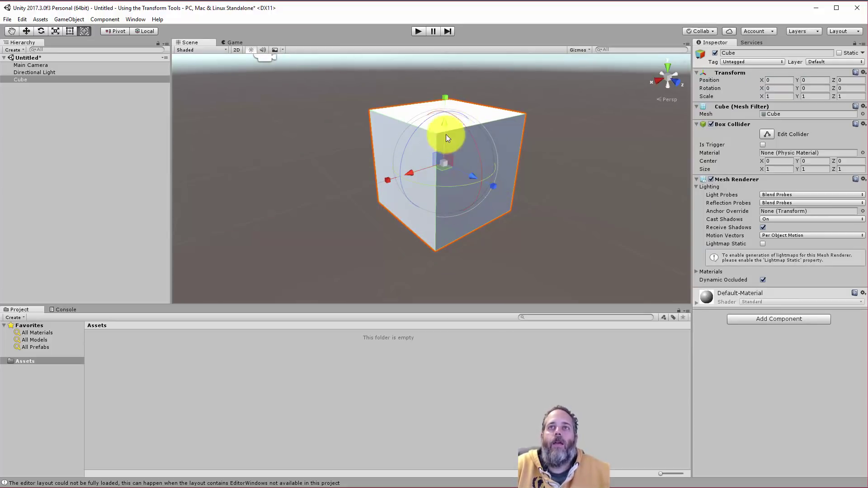
- Rotate the cube 4.298 on Y, shift it to 0.115, 0, -0.652, and stretch Z scale to 2.067
{"action": "left_click_drag", "start_coordinate": [442, 187], "coordinate": [492, 188]}
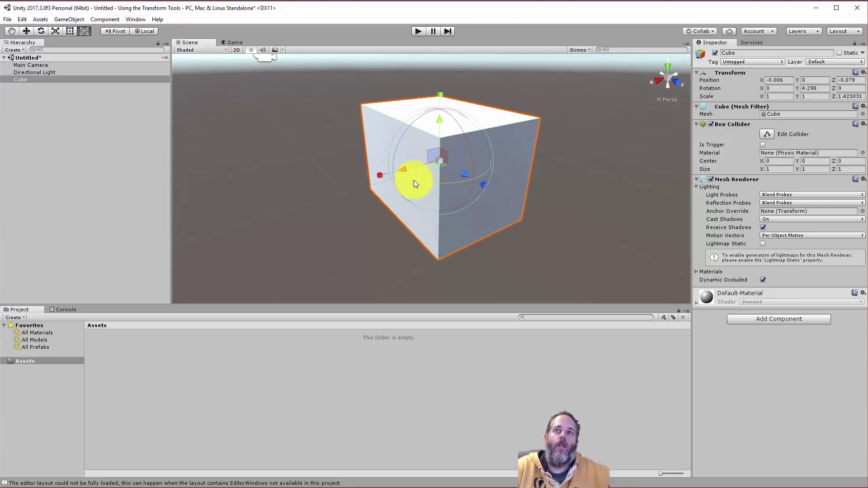
{"action": "left_click_drag", "start_coordinate": [438, 170], "coordinate": [409, 162]}
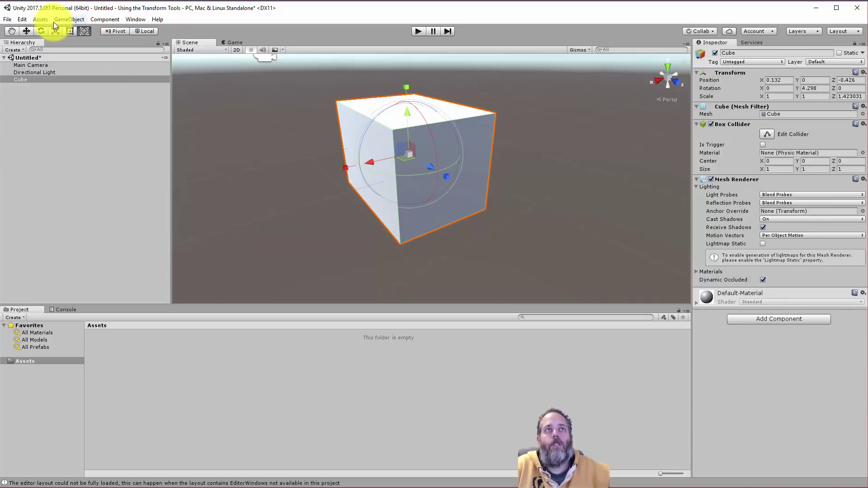
{"action": "key", "text": "w"}
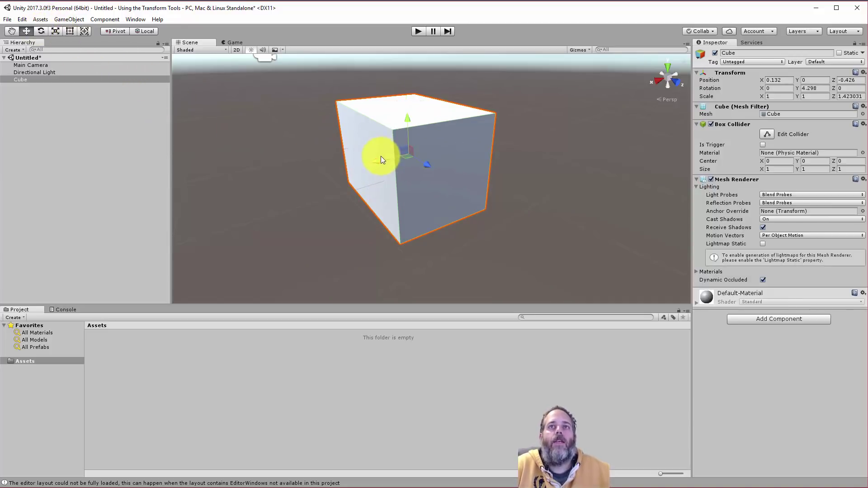
{"action": "key", "text": "y"}
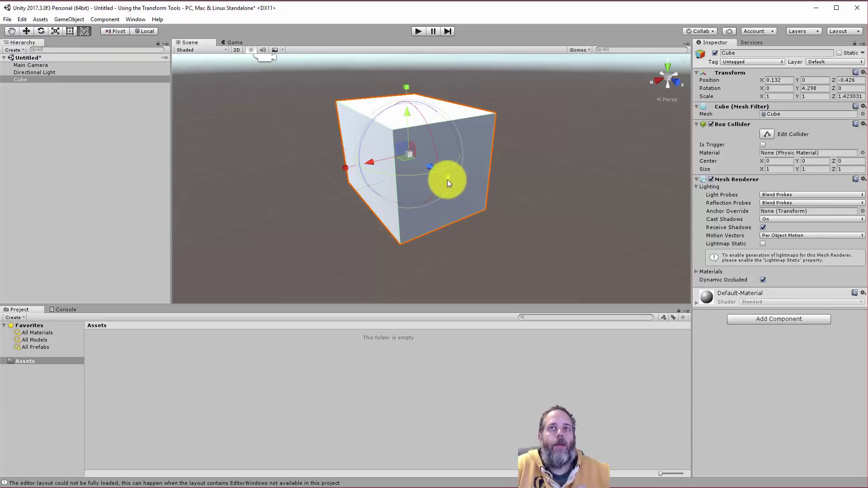
{"action": "left_click_drag", "start_coordinate": [446, 178], "coordinate": [430, 154]}
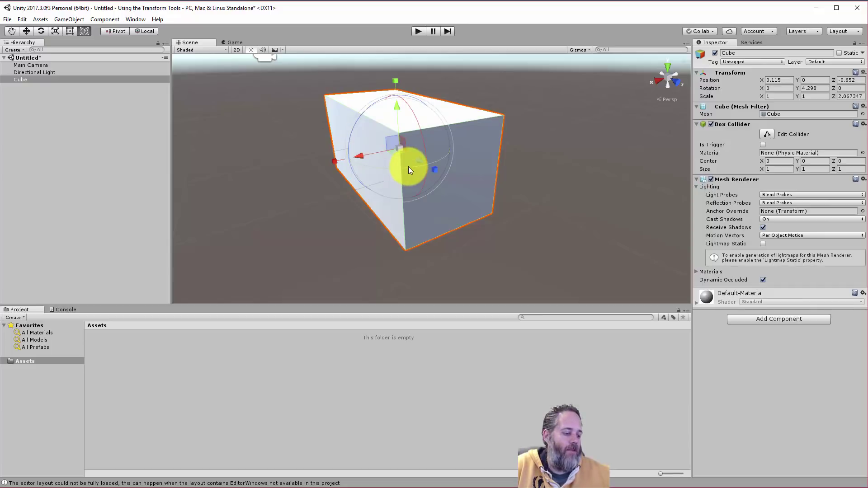
- Duplicate the stretched Cube as Cube (1) and drag the copy away from the original
{"action": "left_click", "coordinate": [36, 80]}
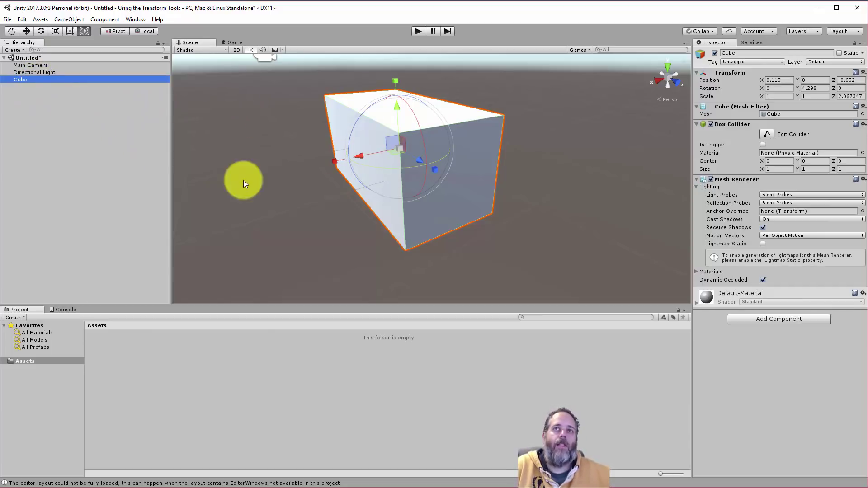
{"action": "key", "text": "ctrl+d"}
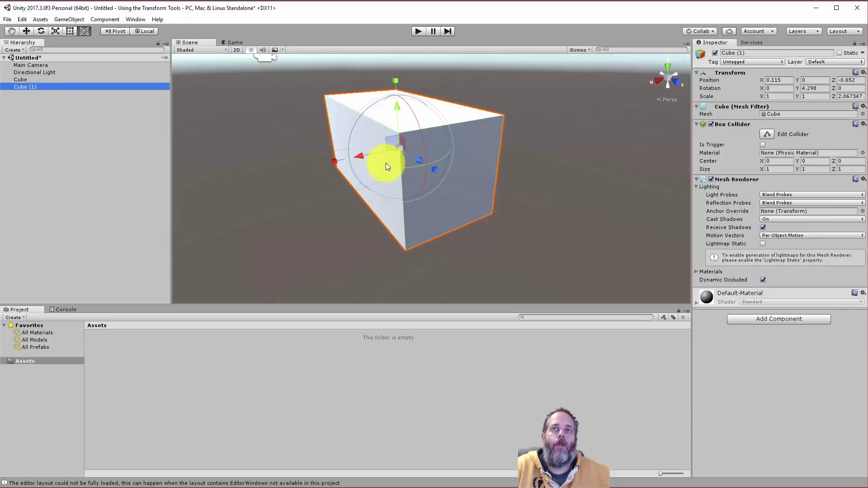
{"action": "left_click_drag", "start_coordinate": [368, 159], "coordinate": [249, 191]}
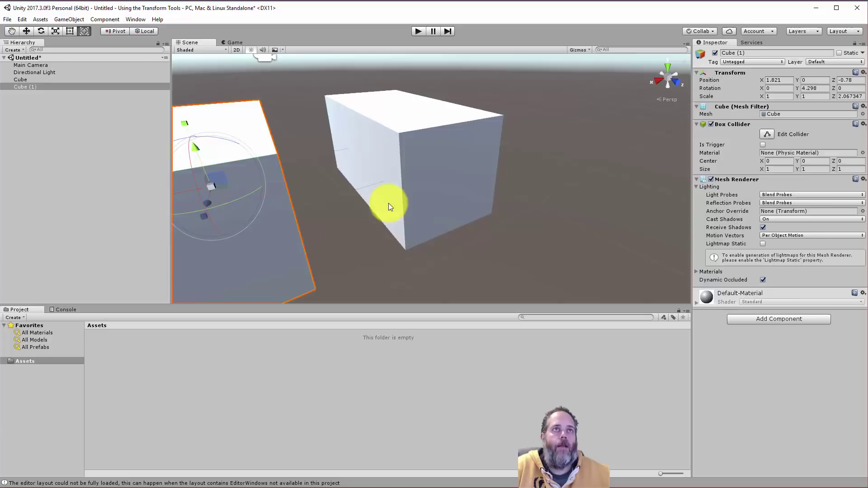
{"action": "key", "text": "f"}
- Vertex-snap Cube (1)'s corner onto the original block, placing it at 1.112, -1, -0.727
{"action": "left_click", "coordinate": [27, 87]}
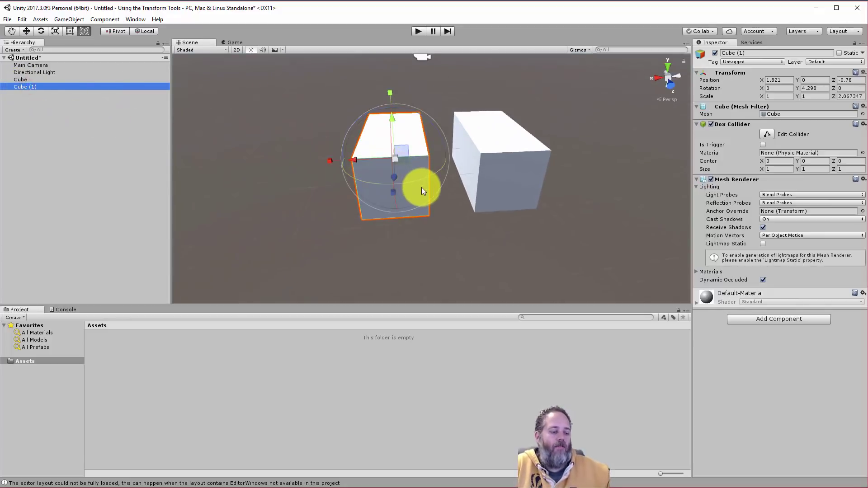
{"action": "left_click", "coordinate": [427, 214]}
{"action": "key", "text": "v"}
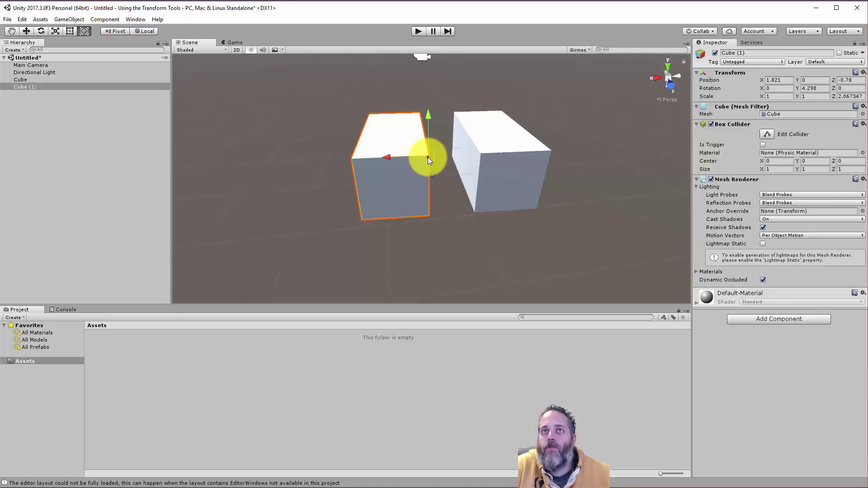
{"action": "left_click_drag", "start_coordinate": [428, 156], "coordinate": [454, 215]}
- Duplicate Cube (1) as Cube (2) and move it one level lower to 2.11, -2, -0.8
{"action": "key", "text": "f"}
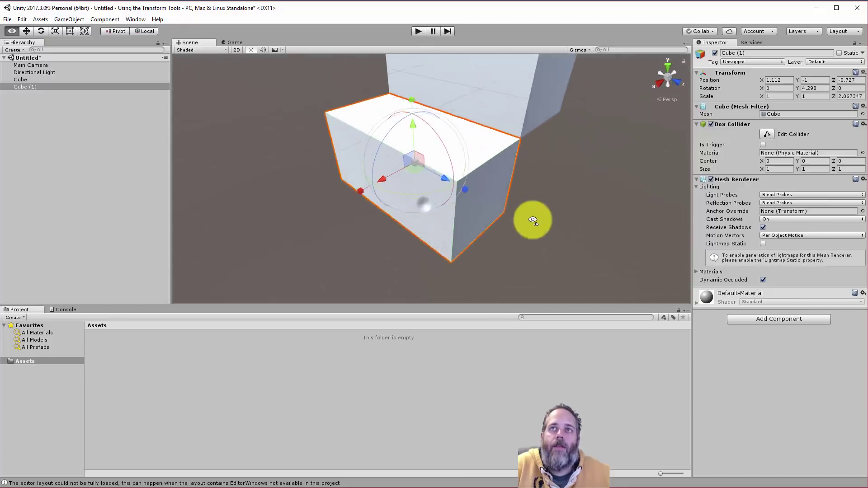
{"action": "left_click_drag", "start_coordinate": [529, 218], "coordinate": [386, 101], "text": "alt"}
{"action": "scroll", "coordinate": [415, 202], "scroll_direction": "down", "scroll_amount": 5}
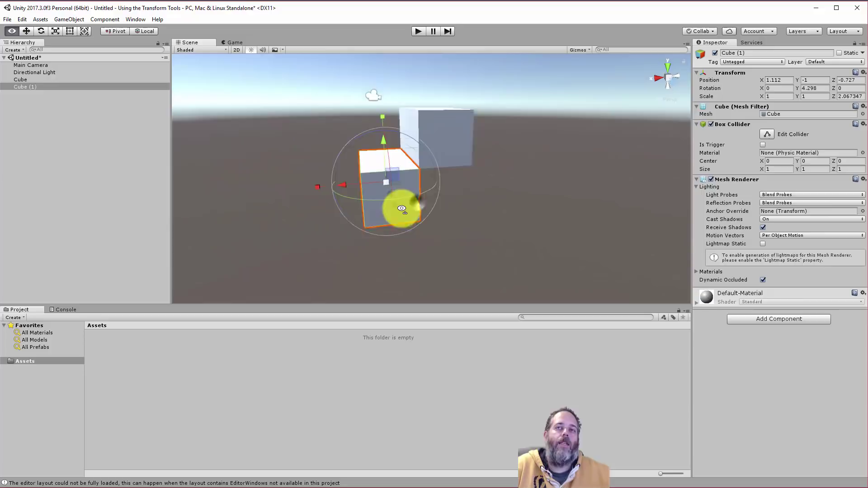
{"action": "key", "text": "ctrl+d"}
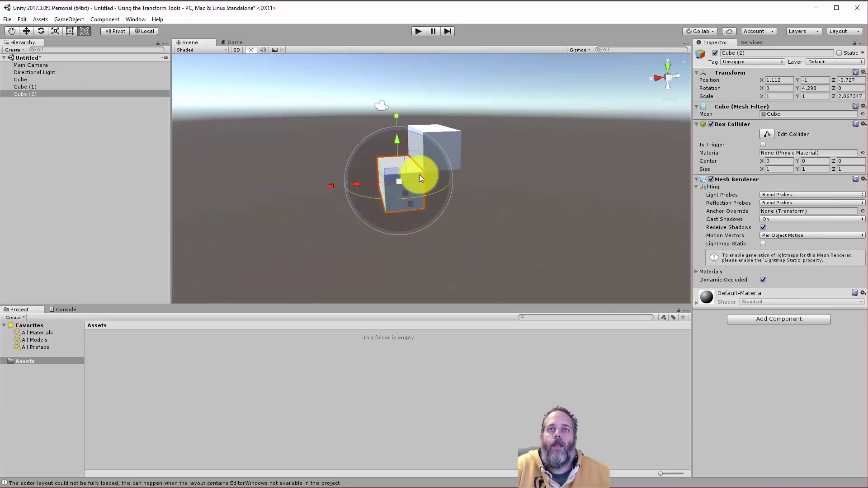
{"action": "left_click_drag", "start_coordinate": [425, 172], "coordinate": [382, 213]}
{"action": "scroll", "coordinate": [397, 219], "scroll_direction": "up", "scroll_amount": 10}
{"action": "left_click_drag", "start_coordinate": [475, 218], "coordinate": [477, 220], "text": "alt"}
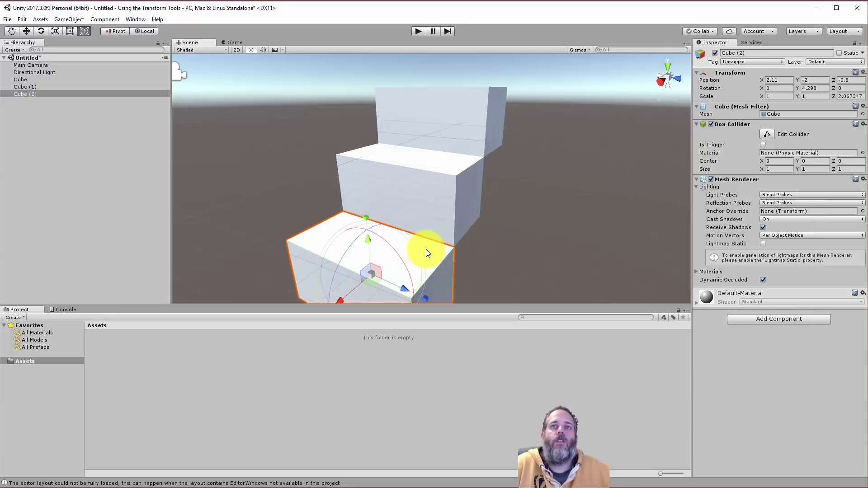
- Vertex-snap Cube (2) to the stairs, then tilt Cube (1) to rotation 4.891, 8.038, 8.045
{"action": "key", "text": "v"}
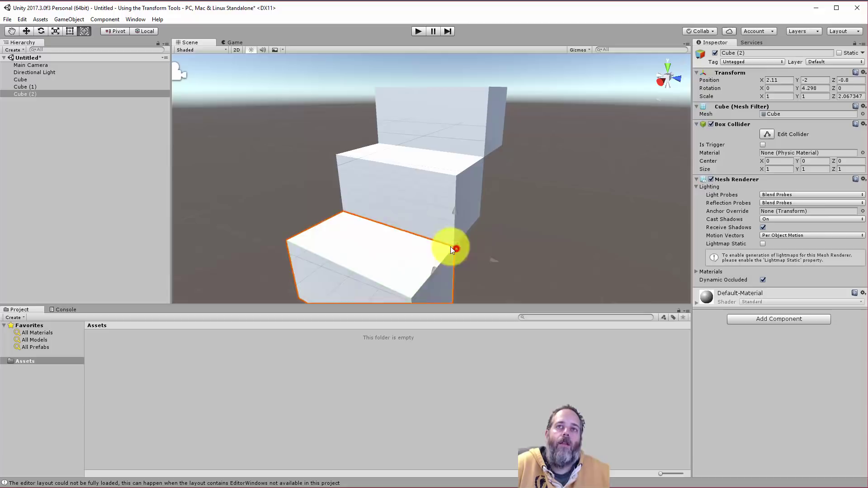
{"action": "left_click_drag", "start_coordinate": [451, 248], "coordinate": [438, 228]}
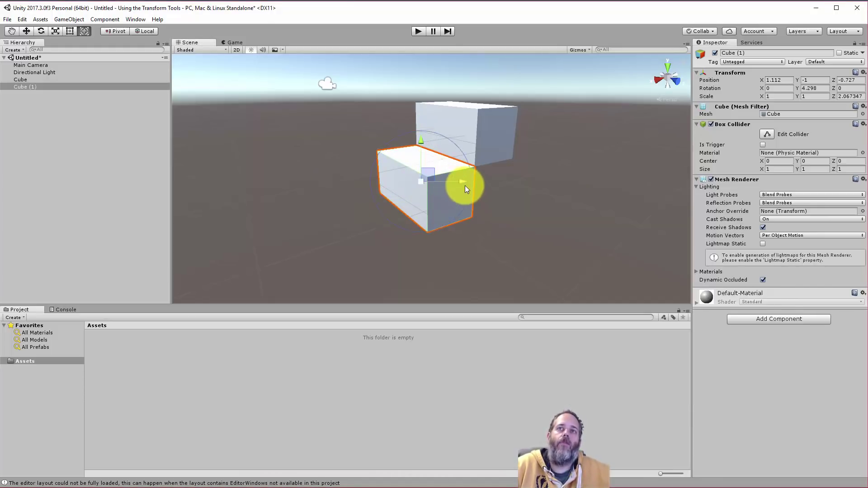
{"action": "left_click_drag", "start_coordinate": [465, 184], "coordinate": [528, 236]}
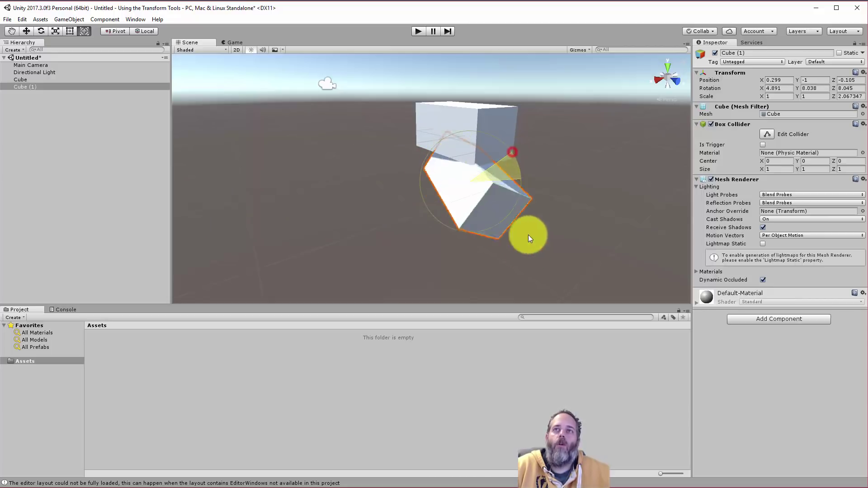